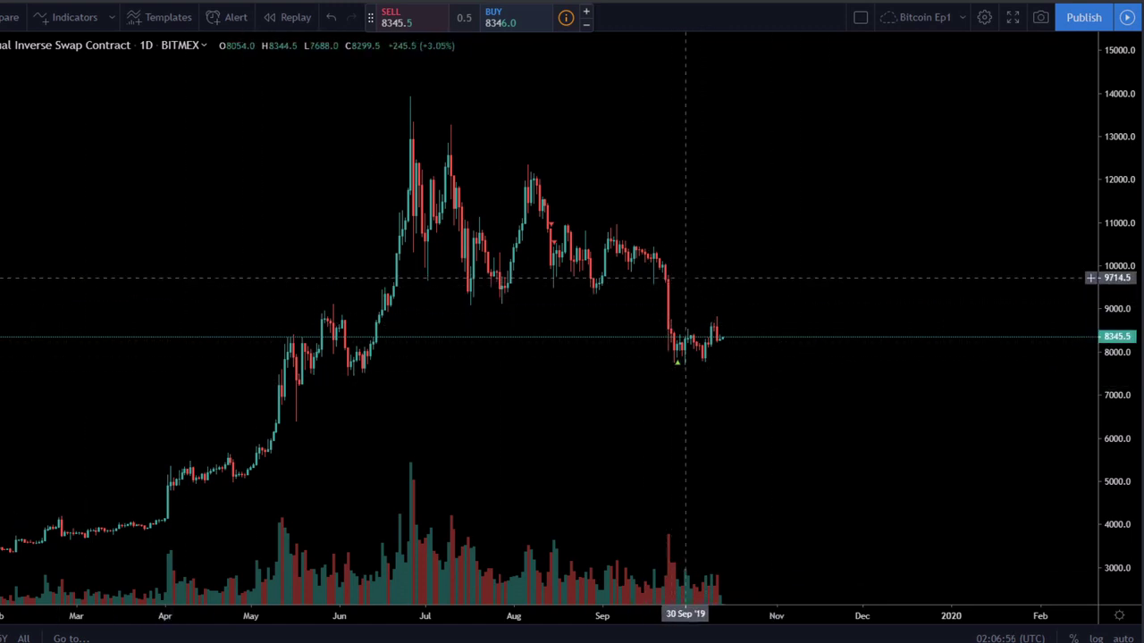
# Measure the late-September price drop and the June-to-July rally, clearing each measurement
pyautogui.keyDown('shift'); pyautogui.click(671, 279); pyautogui.keyUp('shift')
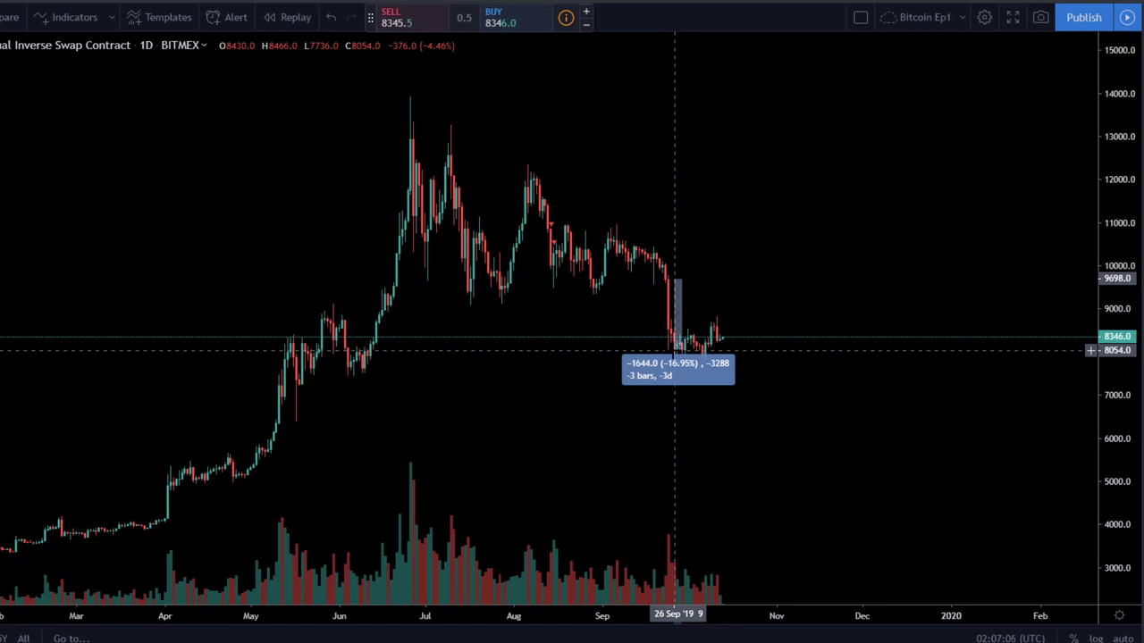
pyautogui.click(675, 350)
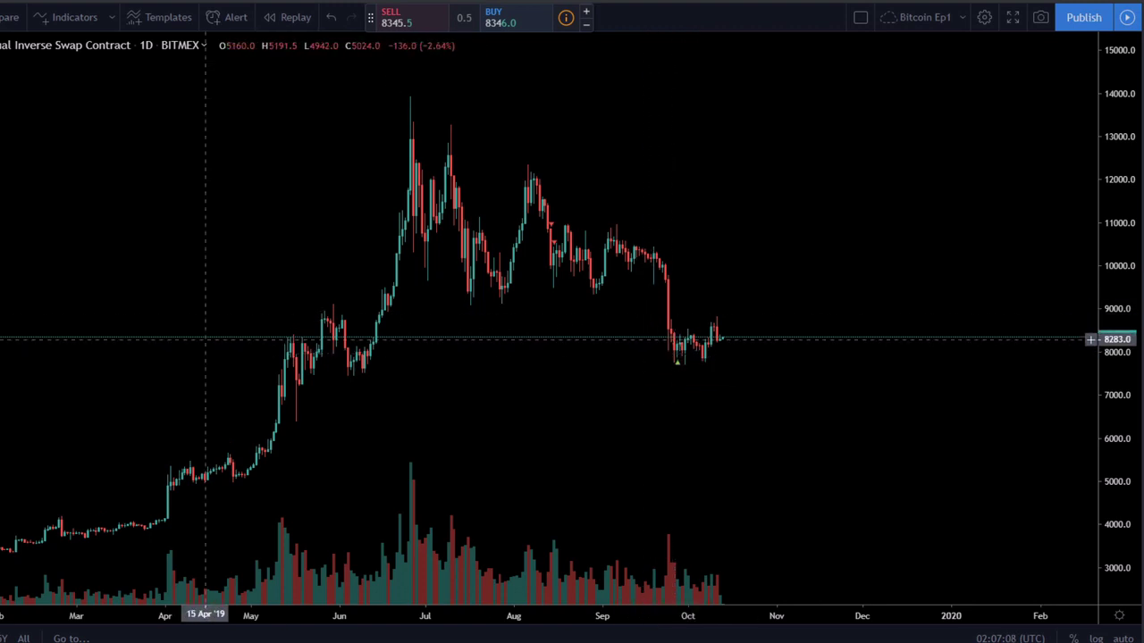
pyautogui.keyDown('shift'); pyautogui.click(362, 374); pyautogui.keyUp('shift')
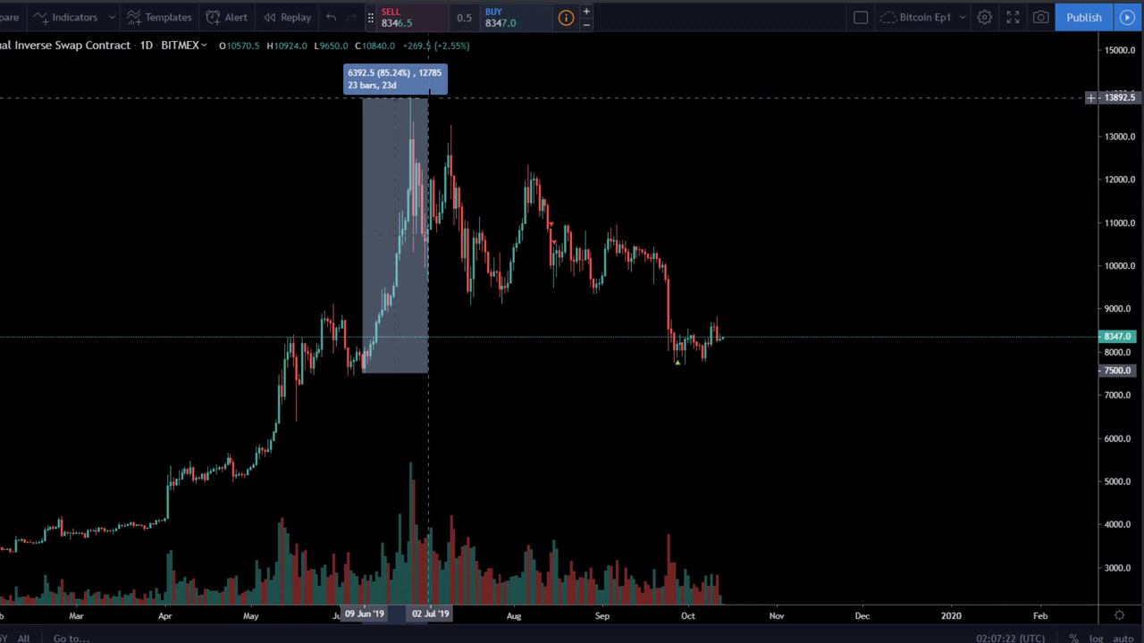
pyautogui.click(268, 225)
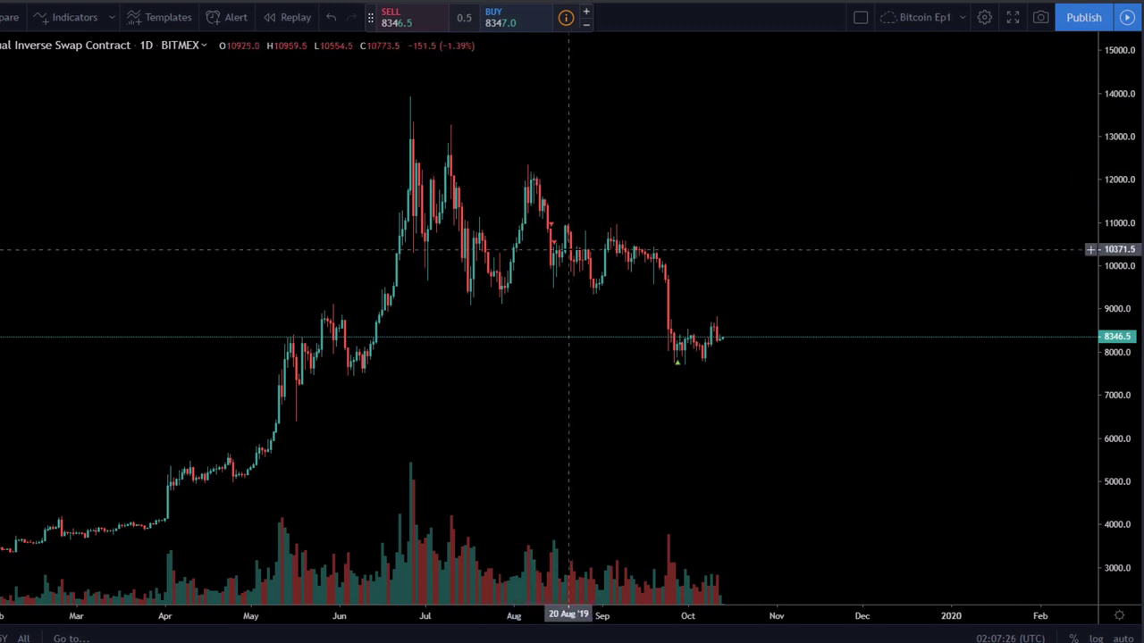
# Measure the September range at -9.04%, then zoom out and compress the price scale
pyautogui.keyDown('shift'); pyautogui.click(601, 231); pyautogui.keyUp('shift')
pyautogui.click(670, 273)
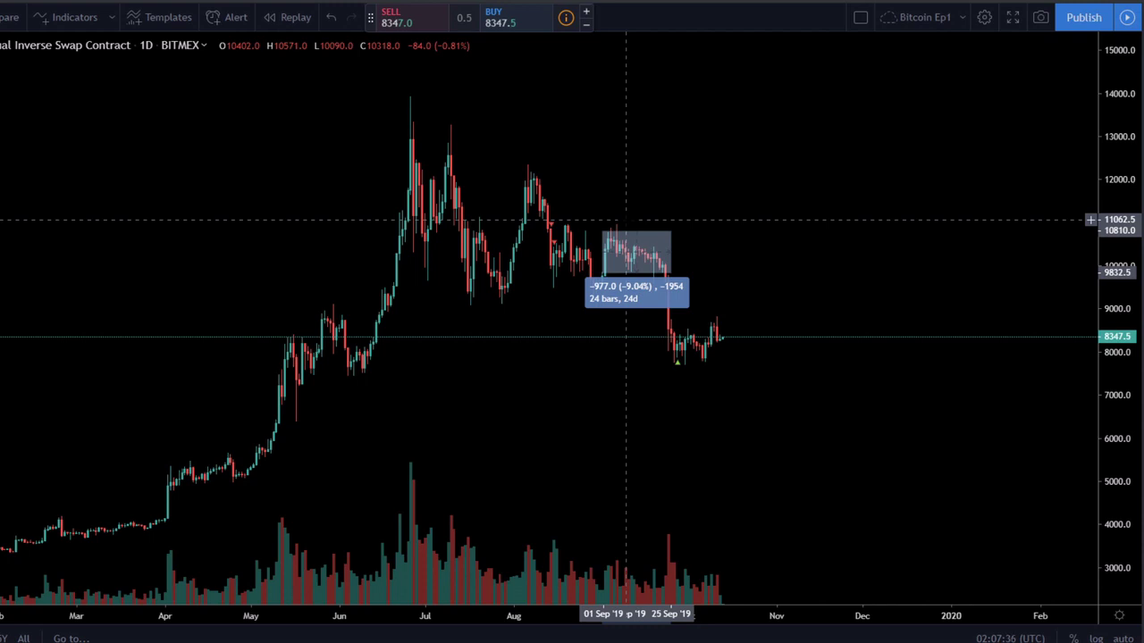
pyautogui.click(796, 312)
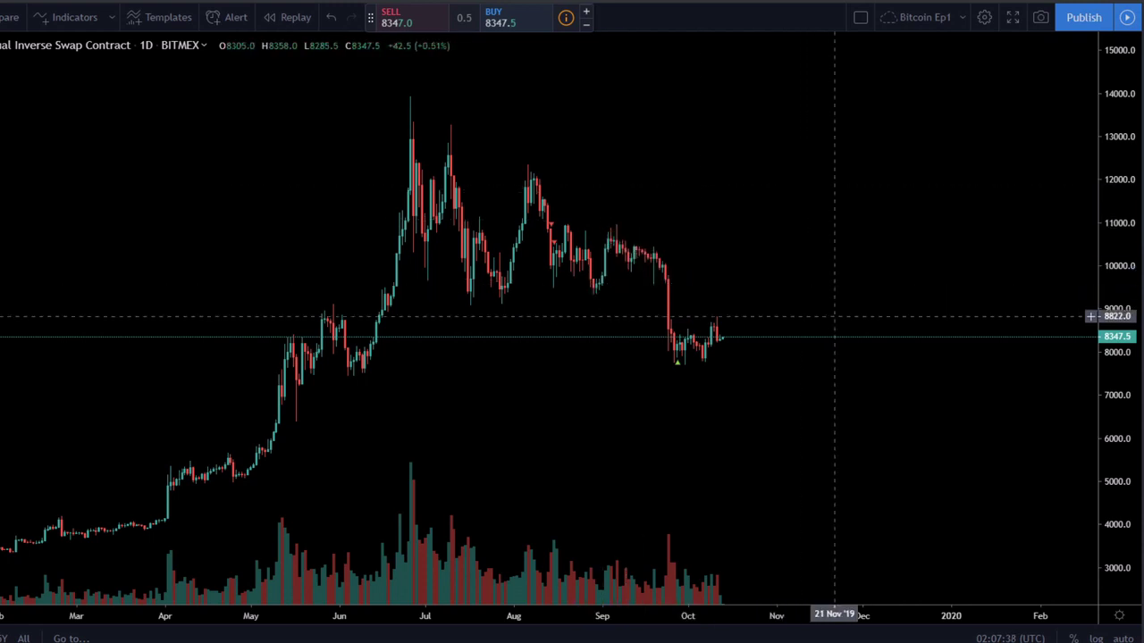
pyautogui.scroll(-3, 645, 466)
pyautogui.moveTo(1112, 232); pyautogui.dragTo(1078, 388)
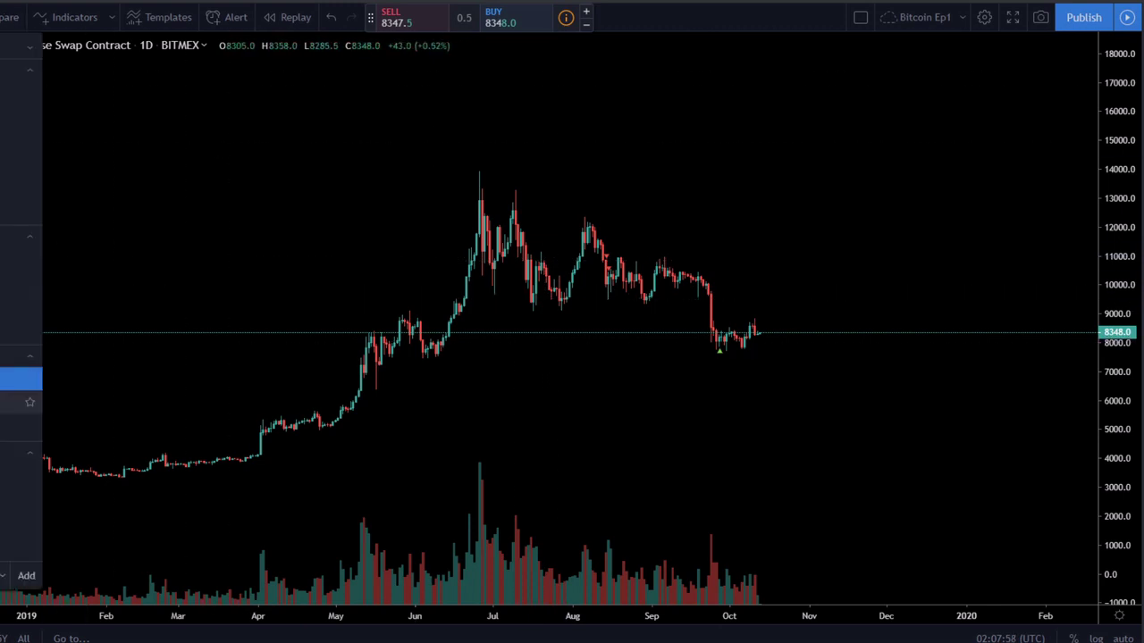
# Switch to 1W weekly candles and squeeze the price scale to fit the 2017 peak
pyautogui.click(20, 378)
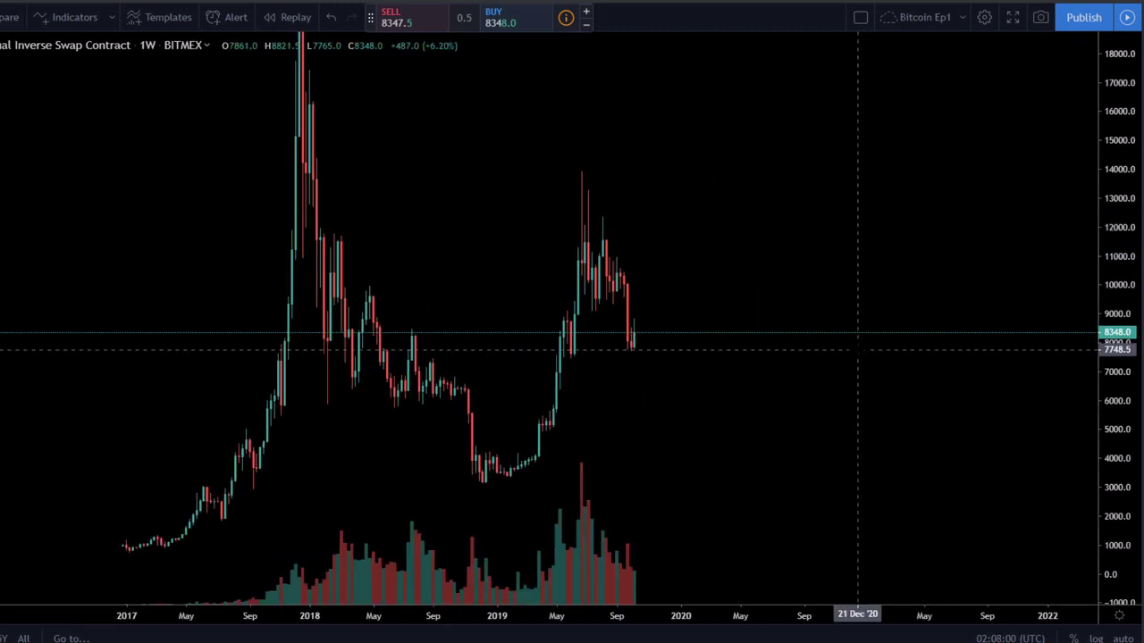
pyautogui.moveTo(1128, 172); pyautogui.dragTo(1114, 351)
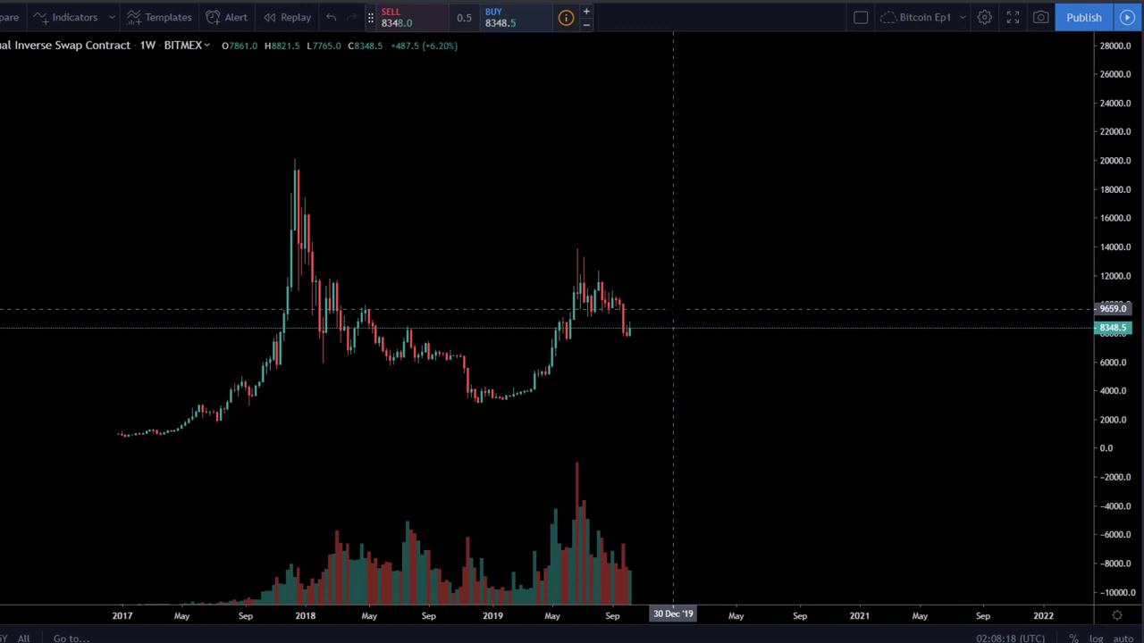
pyautogui.scroll(2, 536, 378)
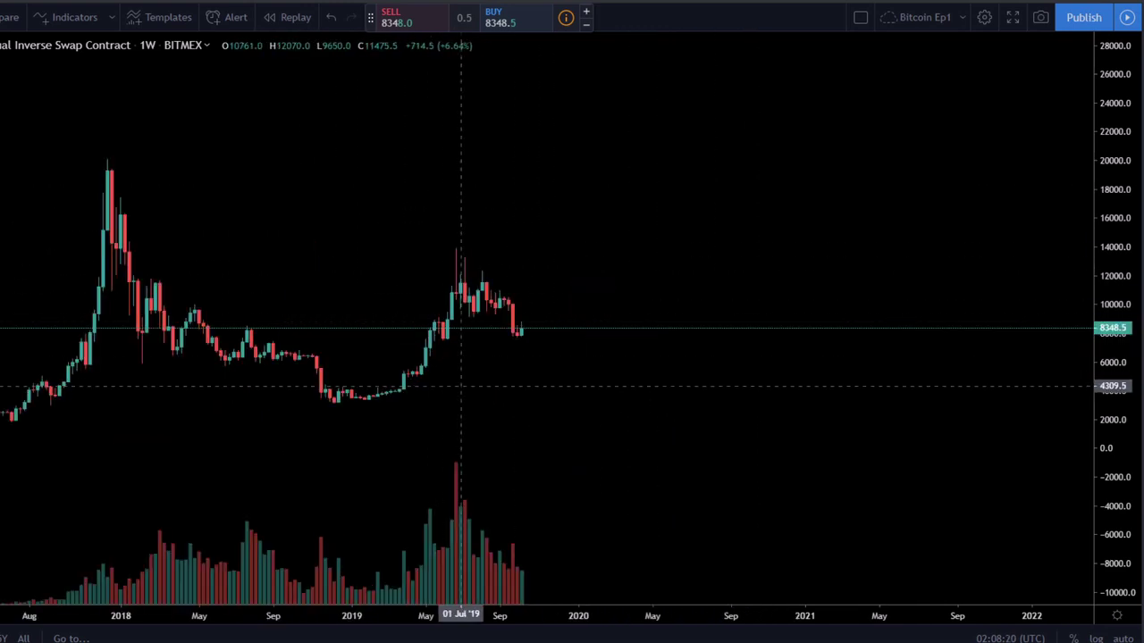
pyautogui.scroll(-1, 643, 402)
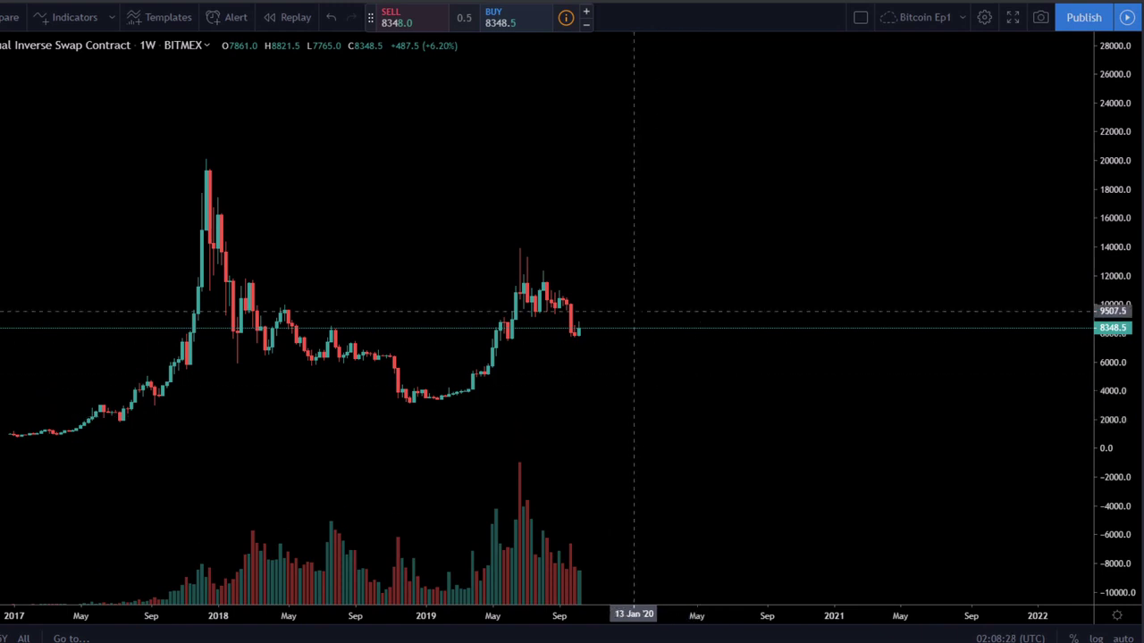
# Draw red dotted horizontal levels at 9507.5, 11576.5 and 8195.5
pyautogui.click(634, 312)
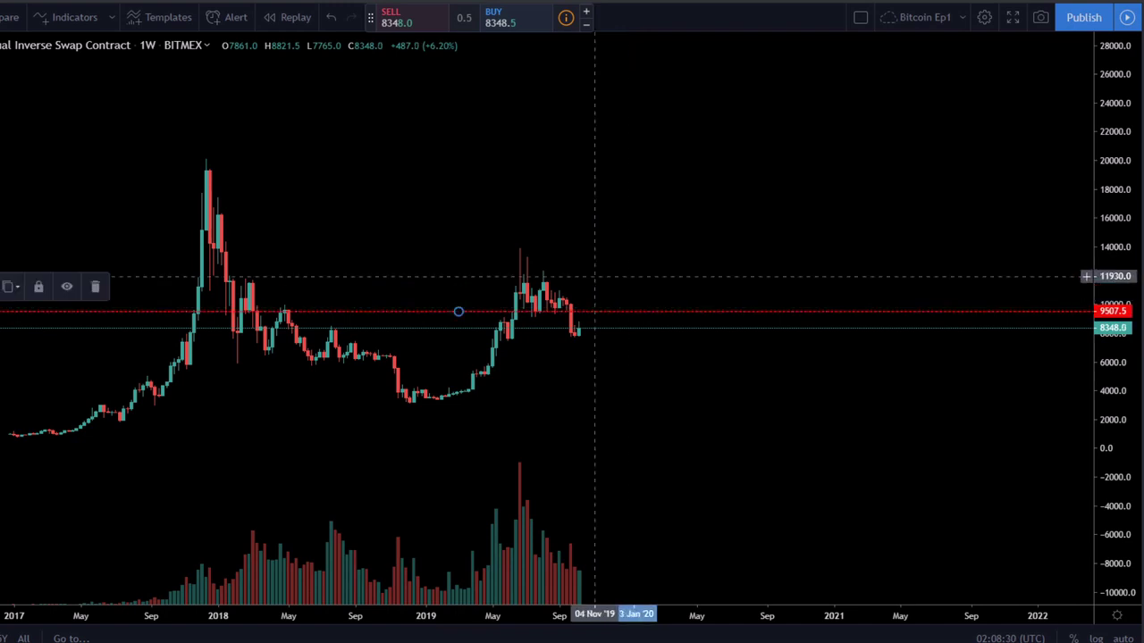
pyautogui.click(496, 213)
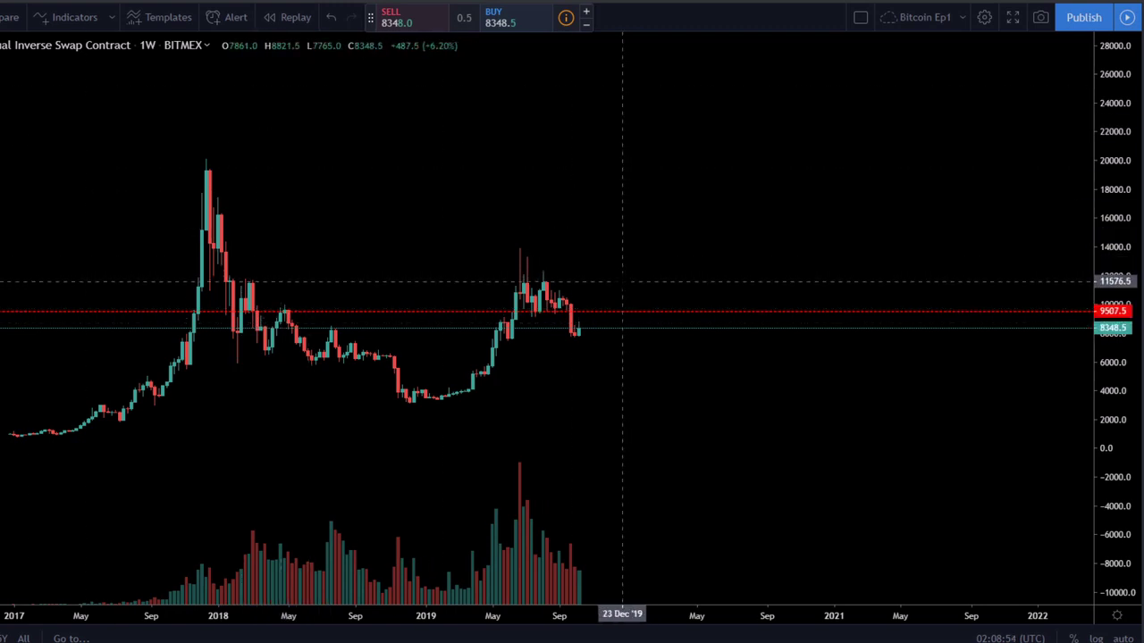
pyautogui.click(623, 283)
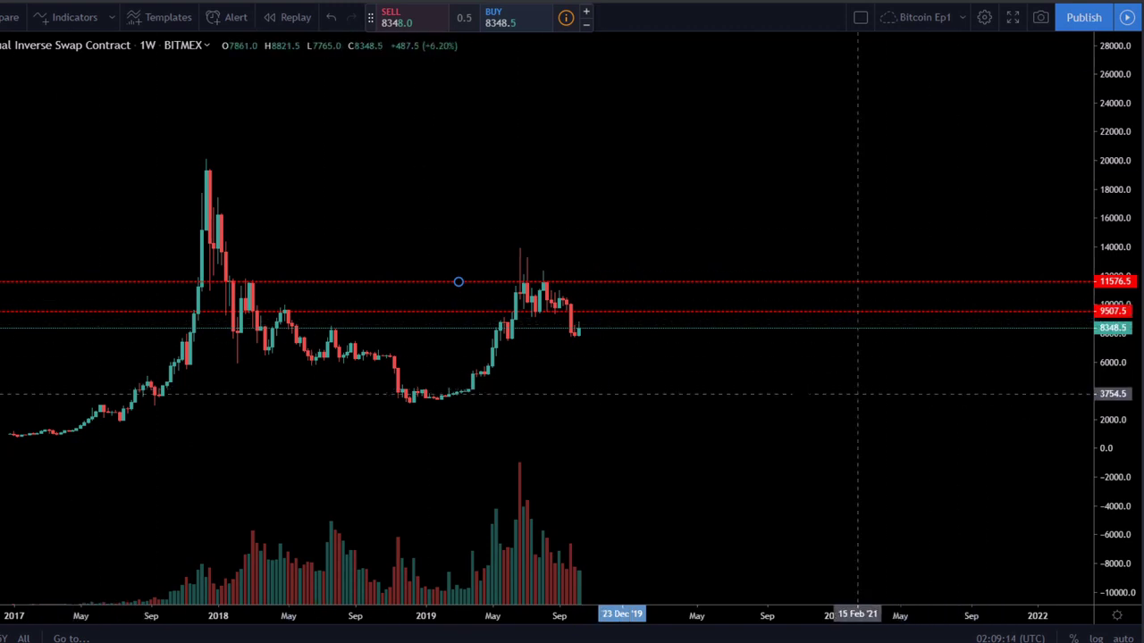
pyautogui.click(795, 330)
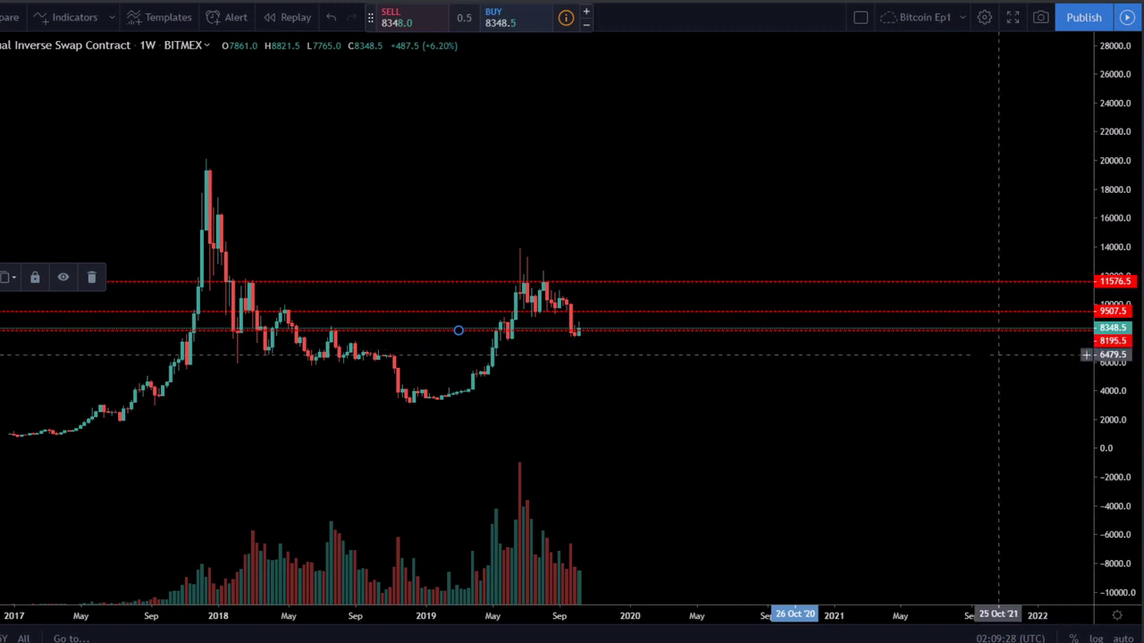
pyautogui.click(889, 360)
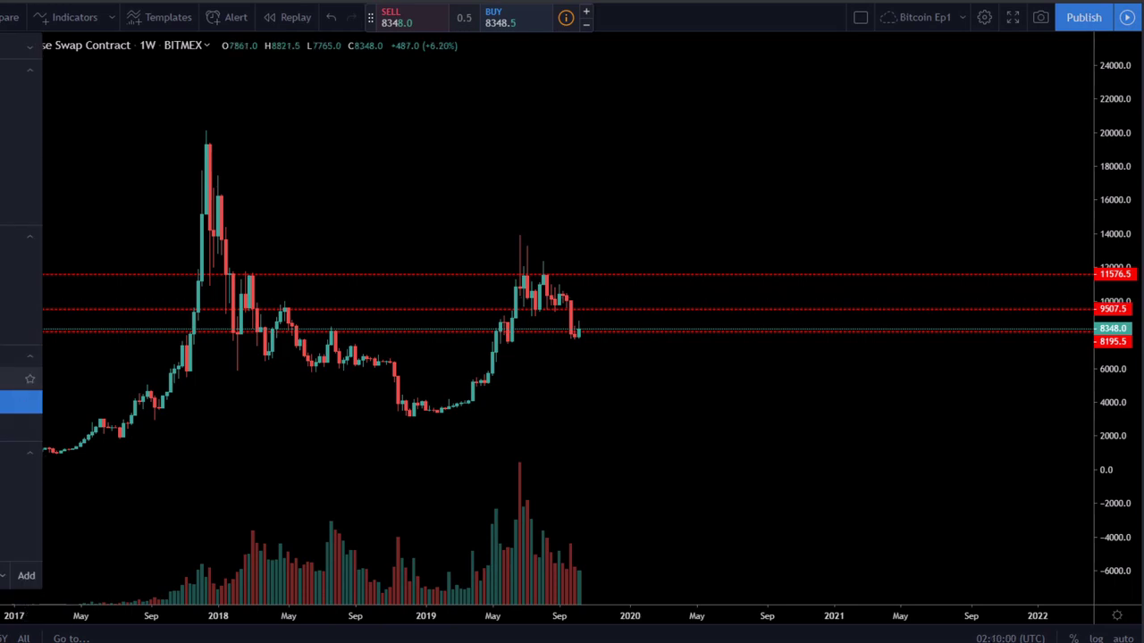
# Return to daily candles and add yellow dotted levels at 7565.5 and 8828.5
pyautogui.click(18, 379)
pyautogui.scroll(-6, 929, 424)
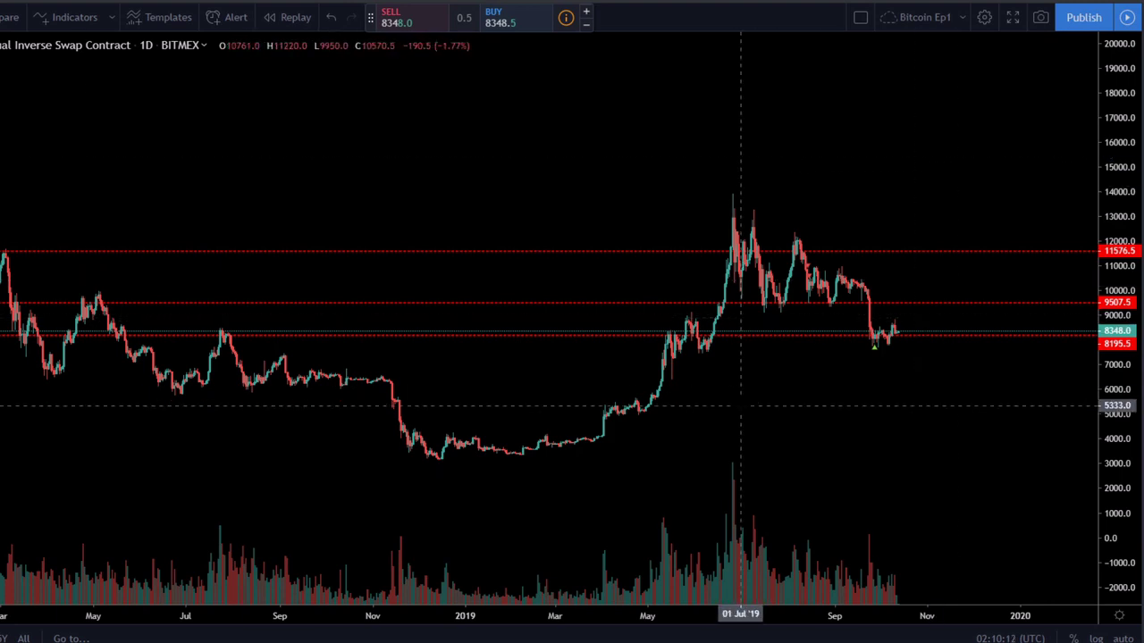
pyautogui.click(792, 350)
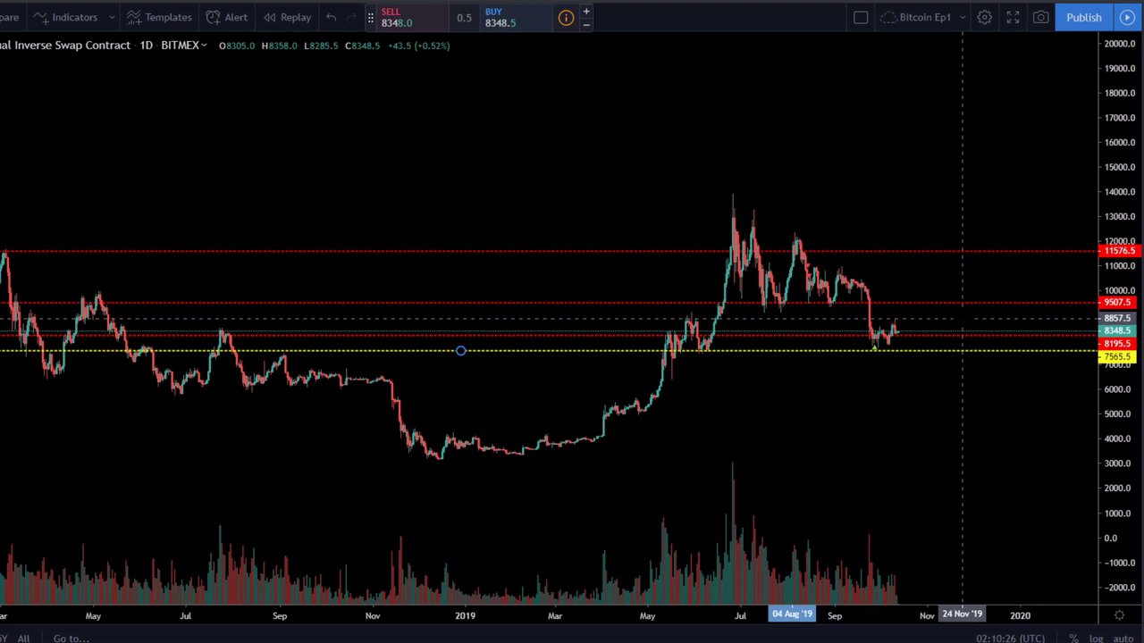
pyautogui.hotkey('alt', 'h')
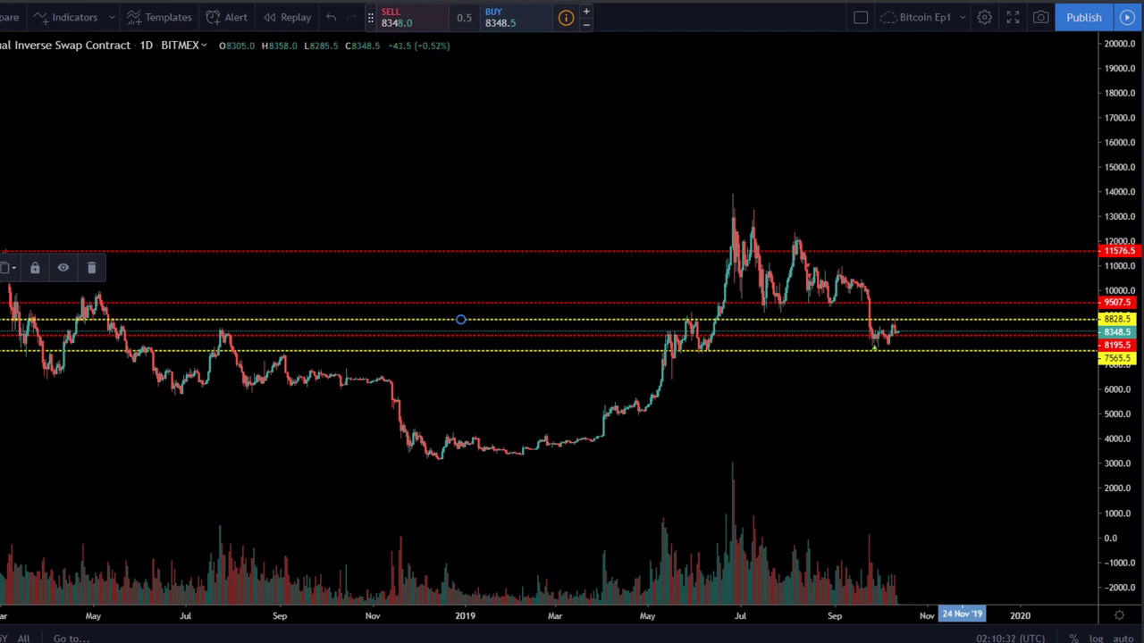
pyautogui.click(511, 250)
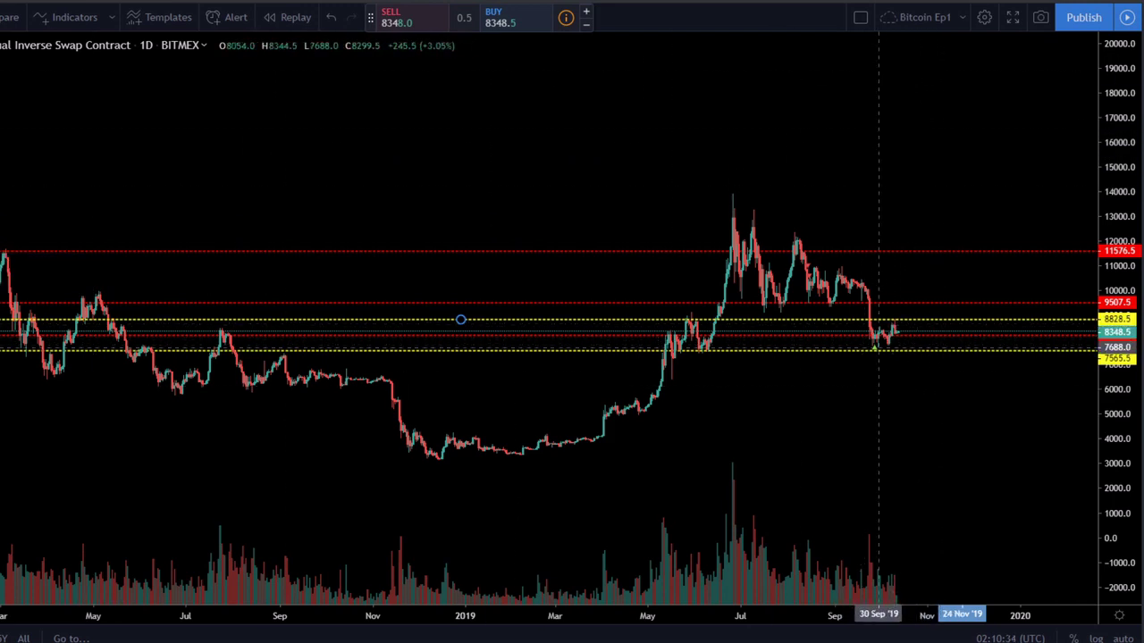
# Add yellow levels at 10855.0 and 12969.5, then switch to 1M monthly candles
pyautogui.click(949, 268)
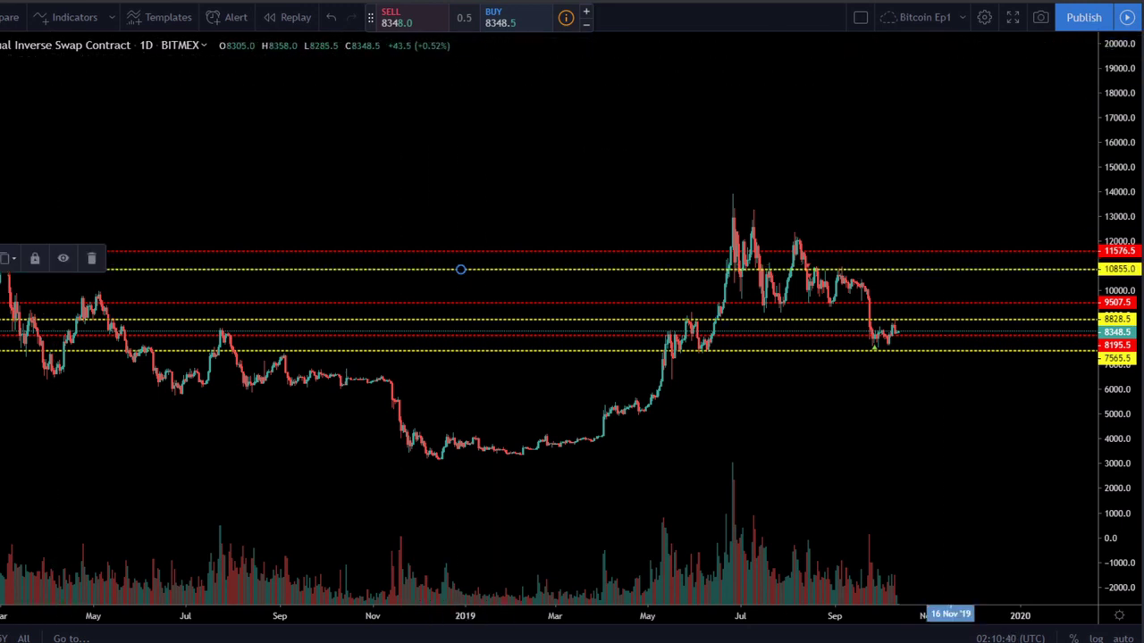
pyautogui.click(850, 216)
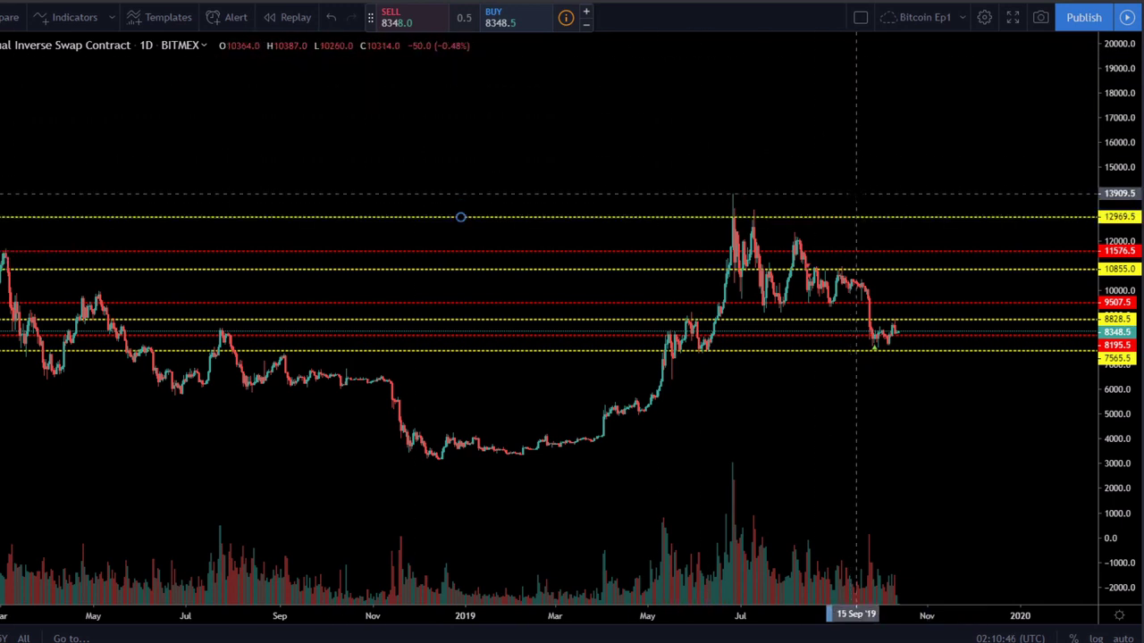
pyautogui.write('1M')
pyautogui.press('Return')
pyautogui.scroll(3, 854, 427)
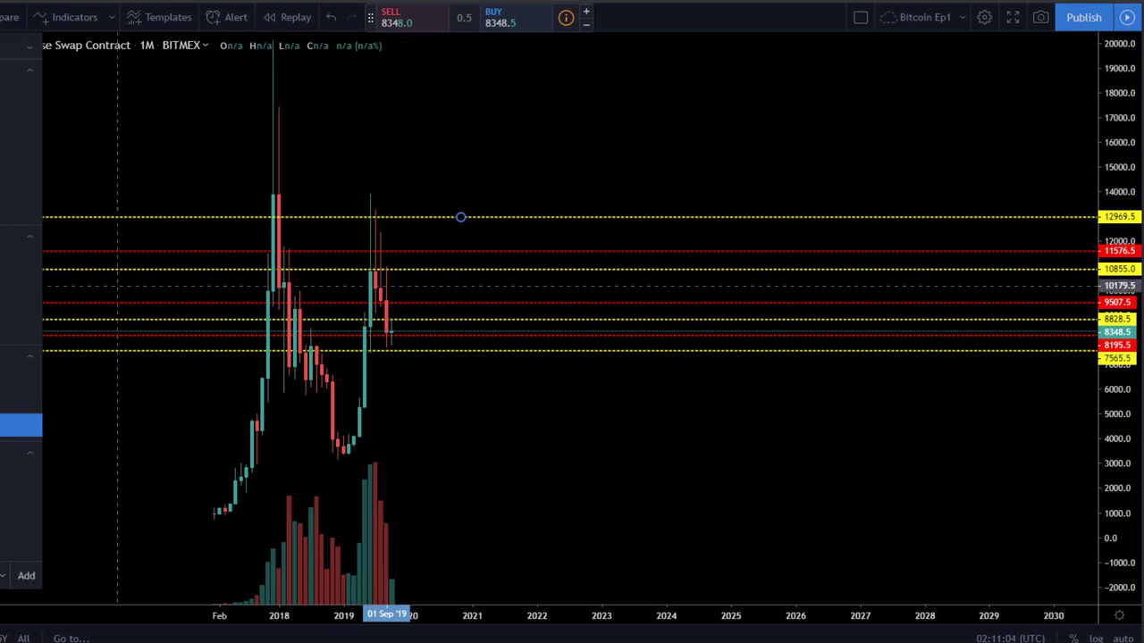
# Switch the chart from daily to 240-minute candles
pyautogui.click(21, 380)
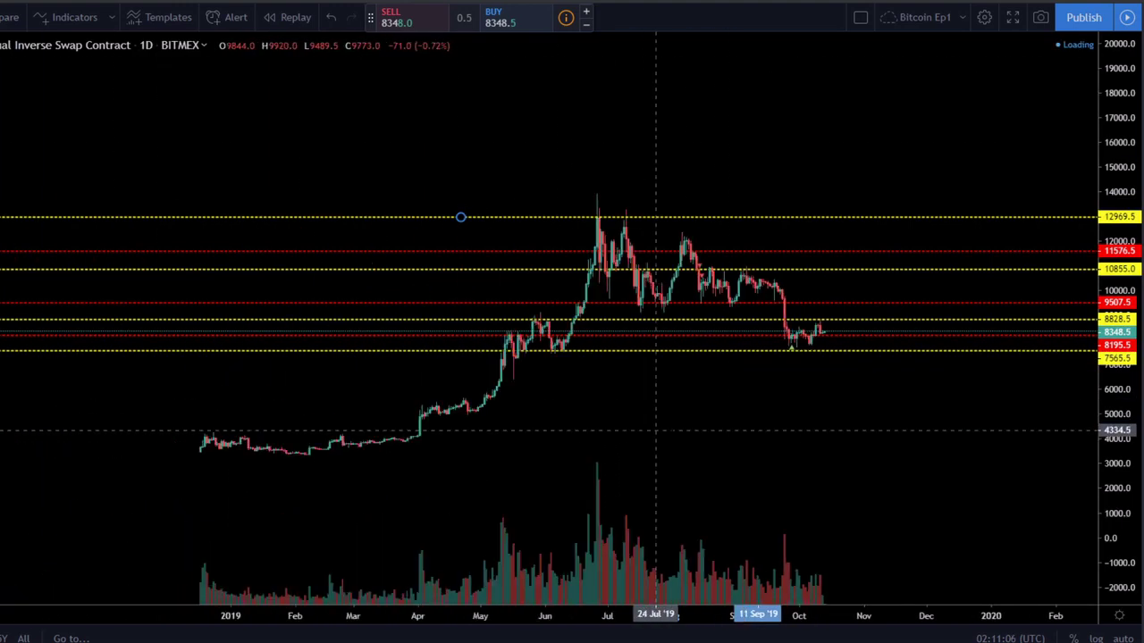
pyautogui.scroll(-3, 1035, 455)
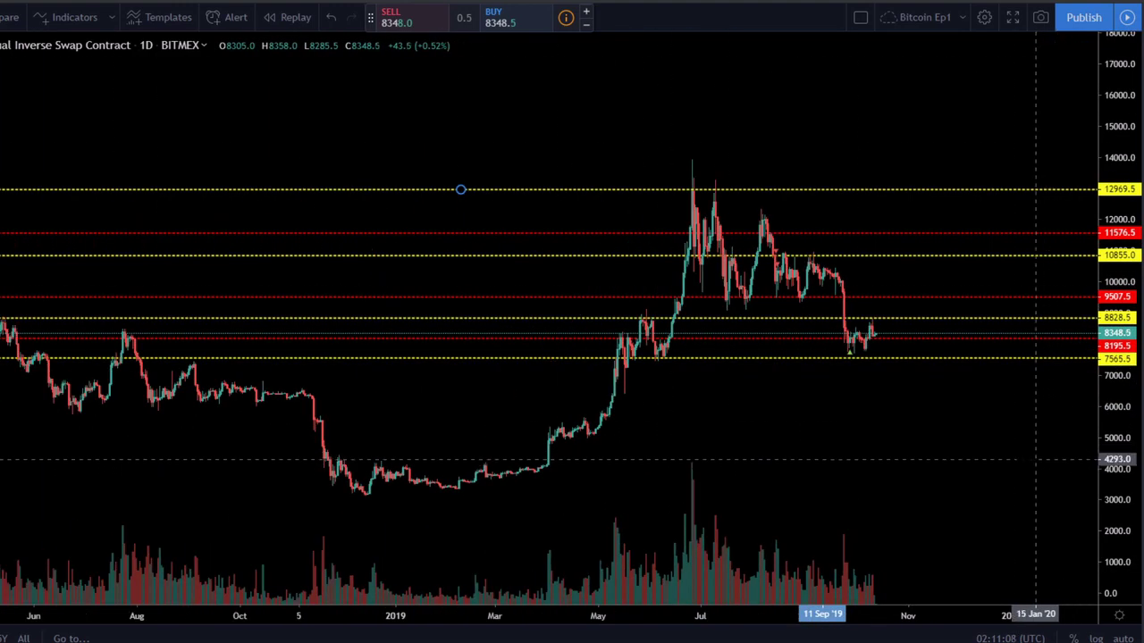
pyautogui.scroll(-2, 992, 459)
pyautogui.moveTo(27, 379)
pyautogui.click(23, 328)
# Rescale the price axis to fit all levels and place a horizontal level near 6376
pyautogui.scroll(-2, 1037, 549)
pyautogui.moveTo(1129, 409); pyautogui.dragTo(1128, 473)
pyautogui.scroll(-1, 929, 469)
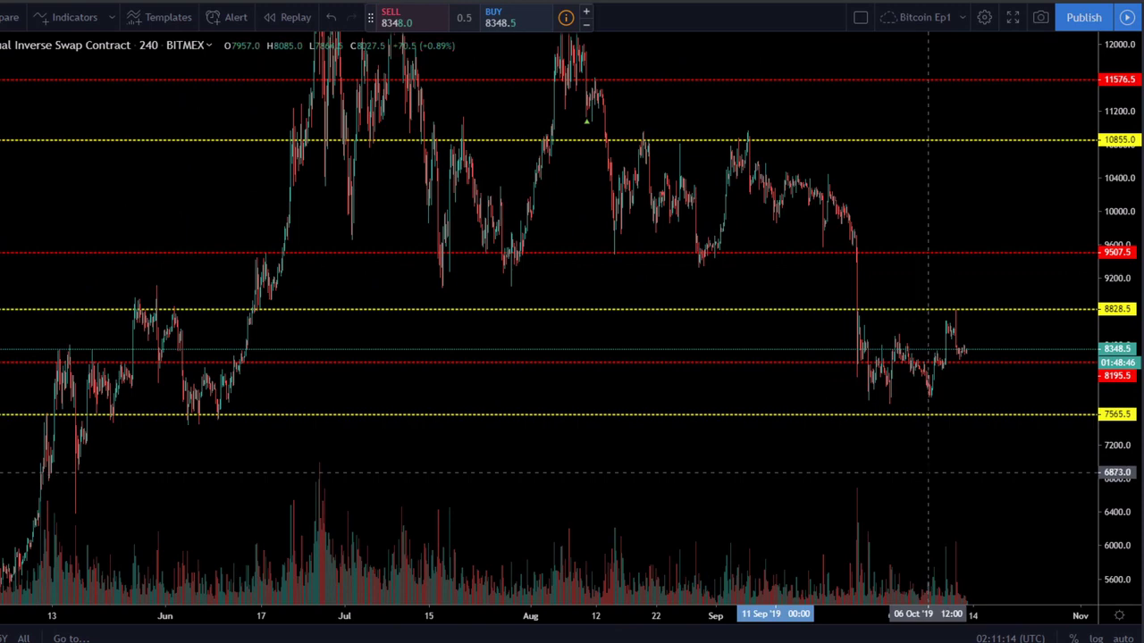
pyautogui.moveTo(1138, 161); pyautogui.dragTo(1138, 215)
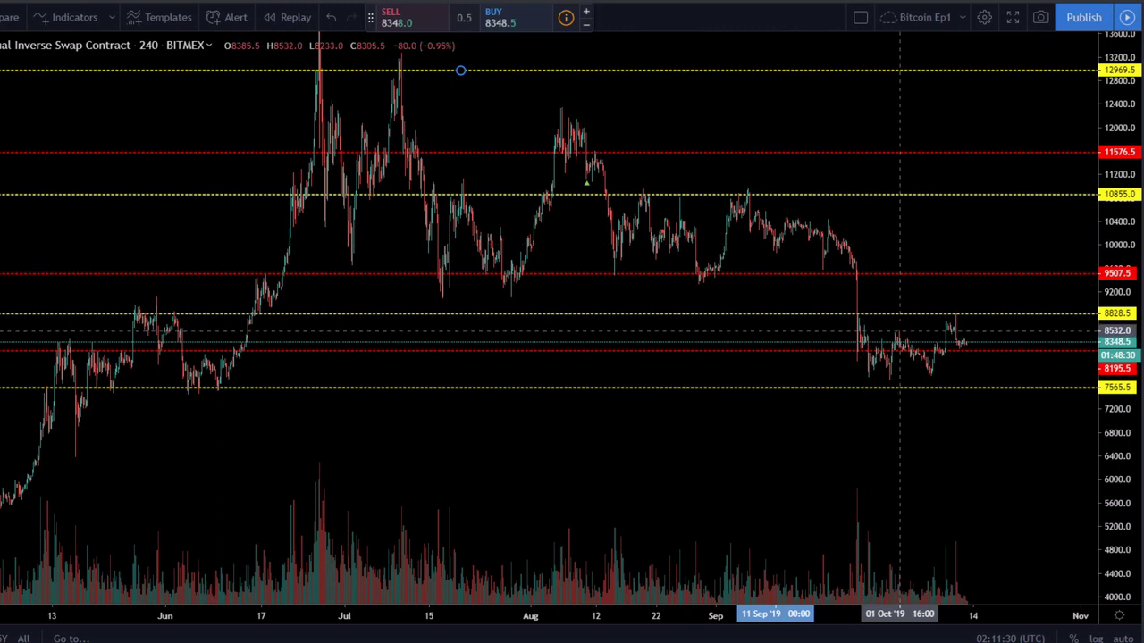
pyautogui.hotkey('alt', 'h')
pyautogui.moveTo(882, 437); pyautogui.dragTo(748, 375)
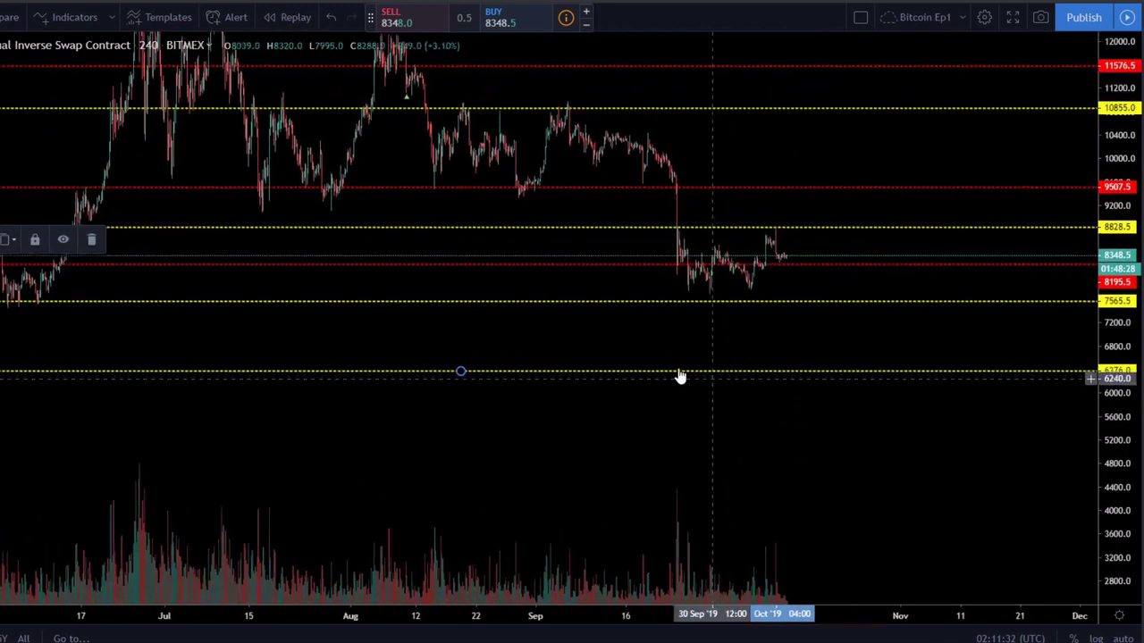
# Delete the stray 6376 level and switch back to 1D daily candles
pyautogui.press('Delete')
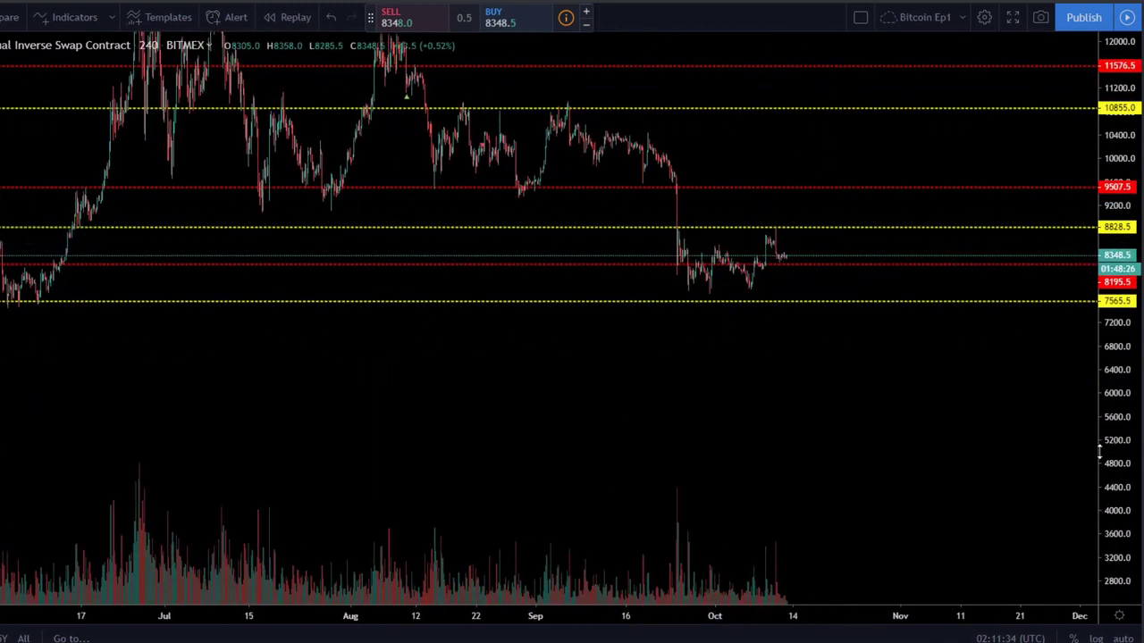
pyautogui.scroll(3, 1056, 447)
pyautogui.write('1D')
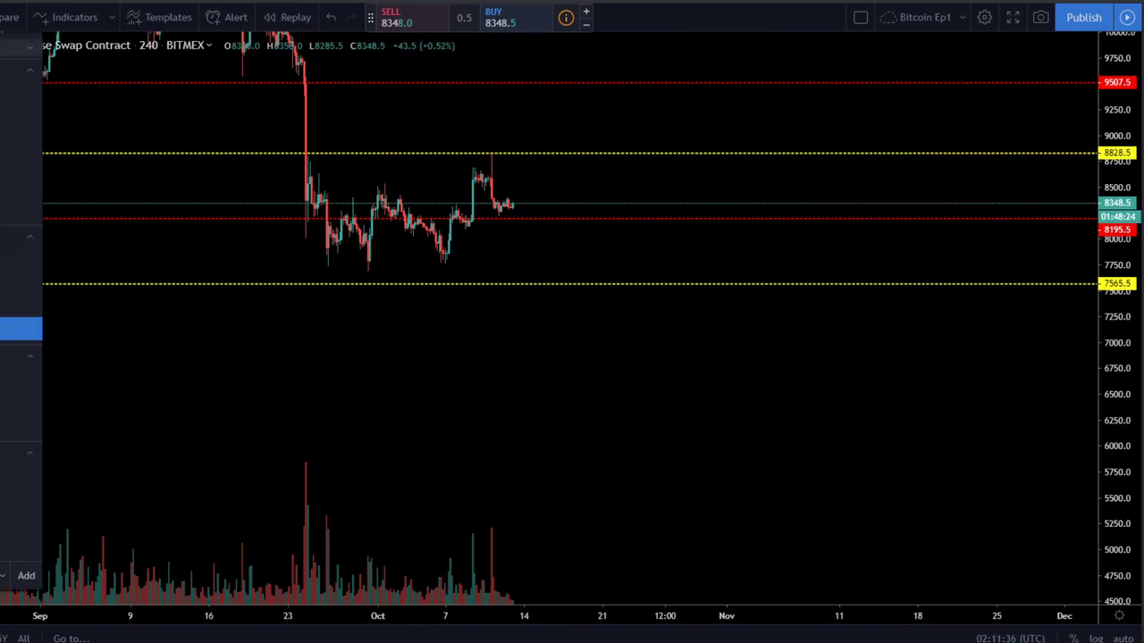
pyautogui.press('Return')
# Pan and rescale the chart to show late 2017 onward with all seven levels visible
pyautogui.scroll(-3, 1001, 306)
pyautogui.moveTo(1117, 358); pyautogui.dragTo(1120, 409)
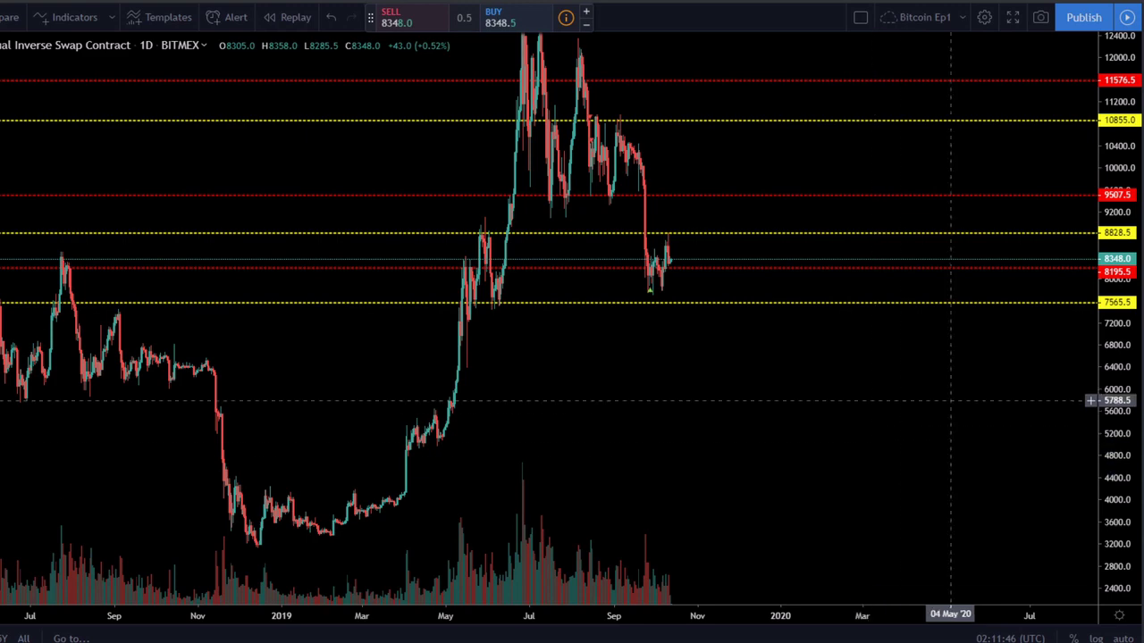
pyautogui.scroll(-1, 1000, 393)
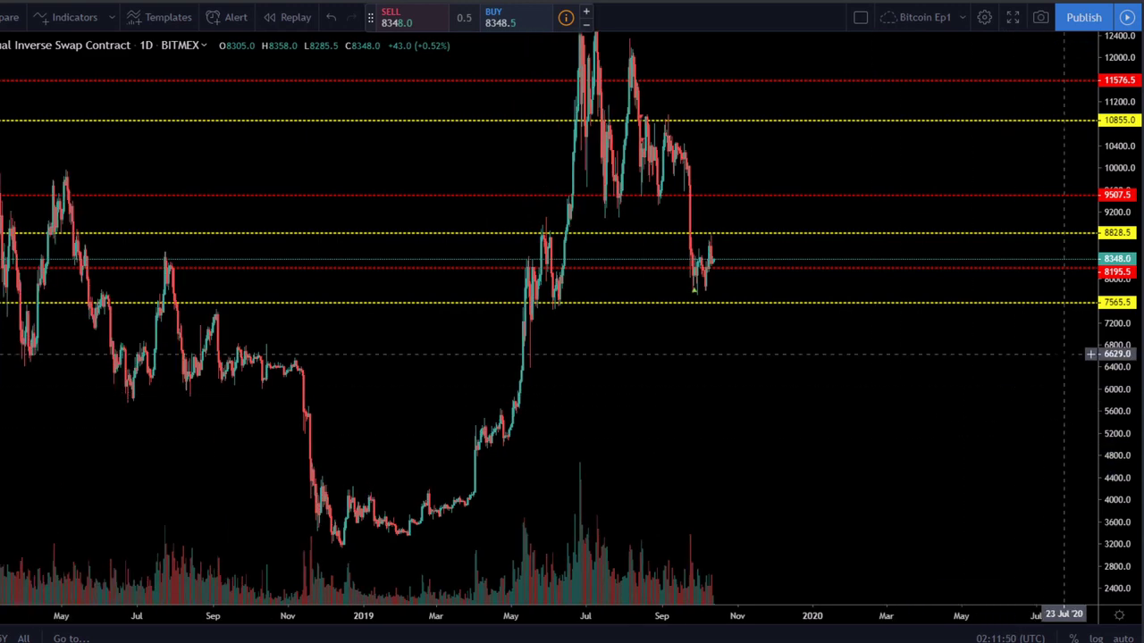
pyautogui.scroll(-3, 1027, 375)
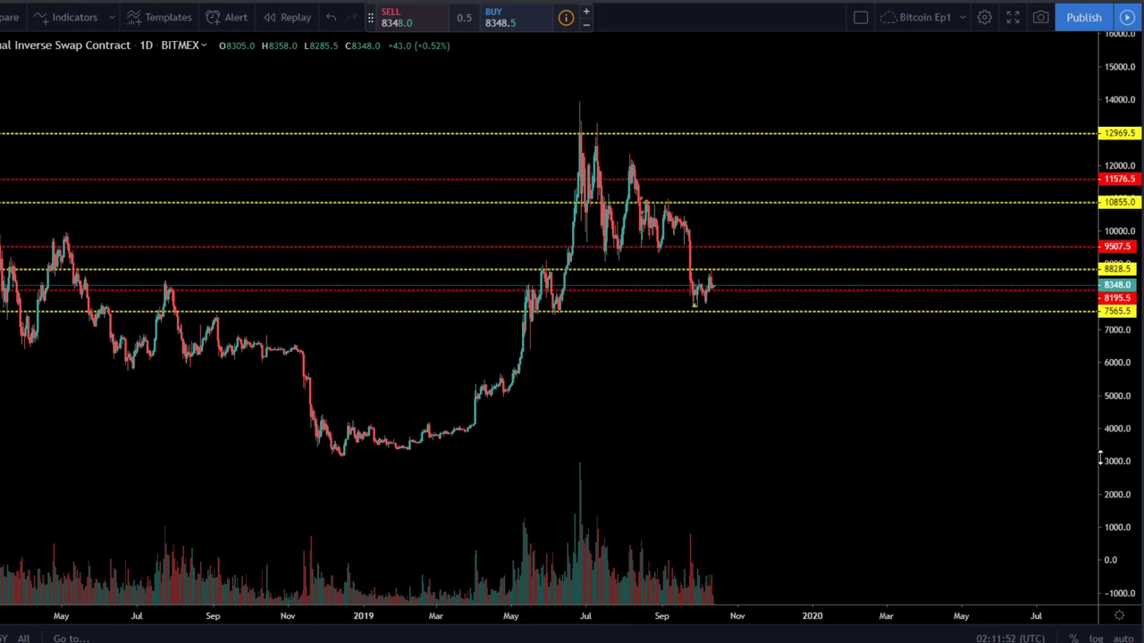
pyautogui.scroll(3, 920, 424)
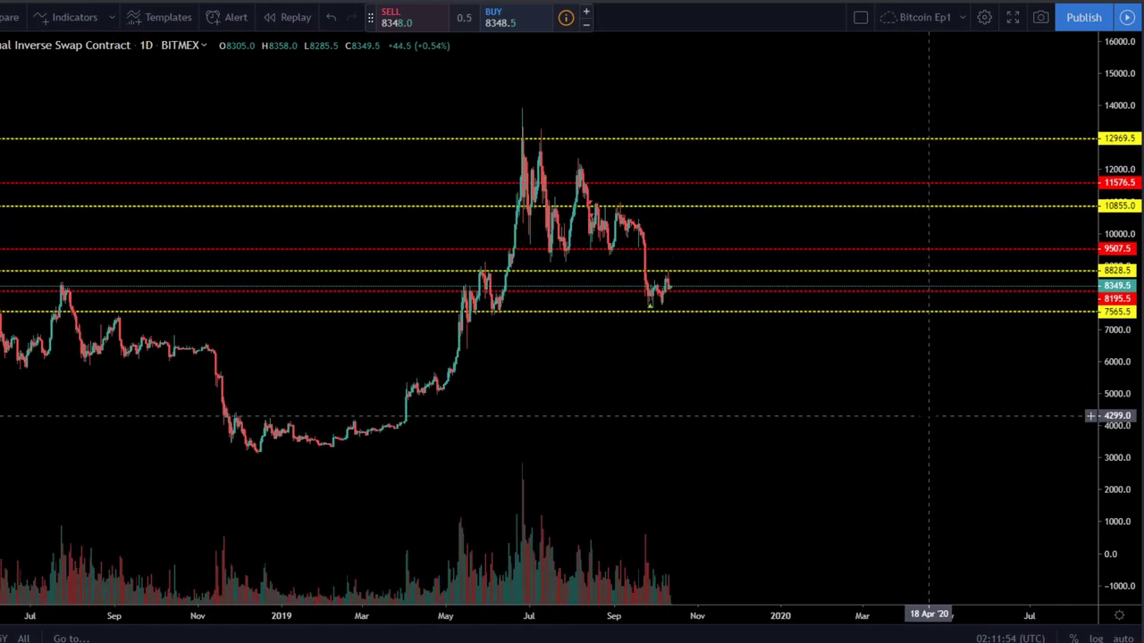
pyautogui.moveTo(628, 380); pyautogui.dragTo(822, 403)
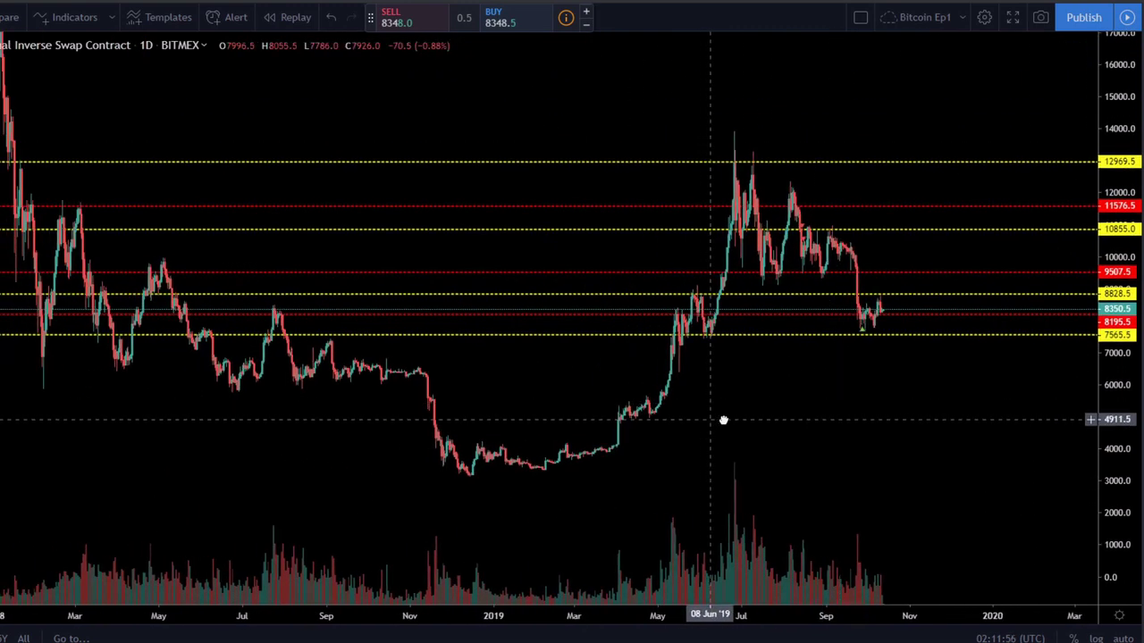
pyautogui.moveTo(1121, 348); pyautogui.dragTo(1137, 381)
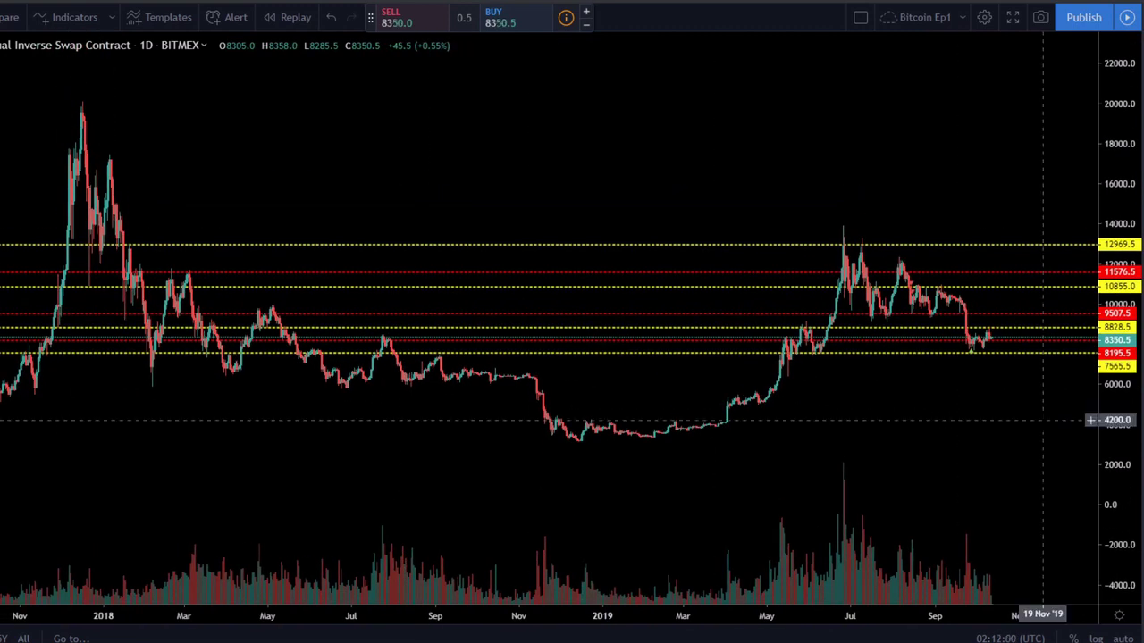
pyautogui.moveTo(991, 427); pyautogui.dragTo(830, 430)
pyautogui.moveTo(1119, 449); pyautogui.dragTo(1122, 393)
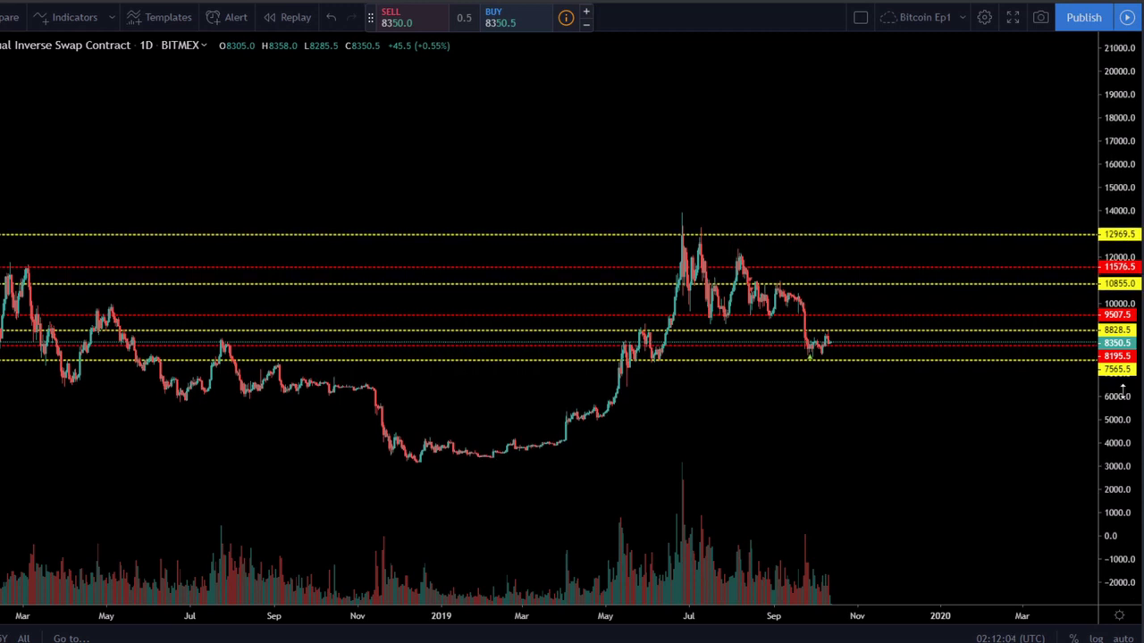